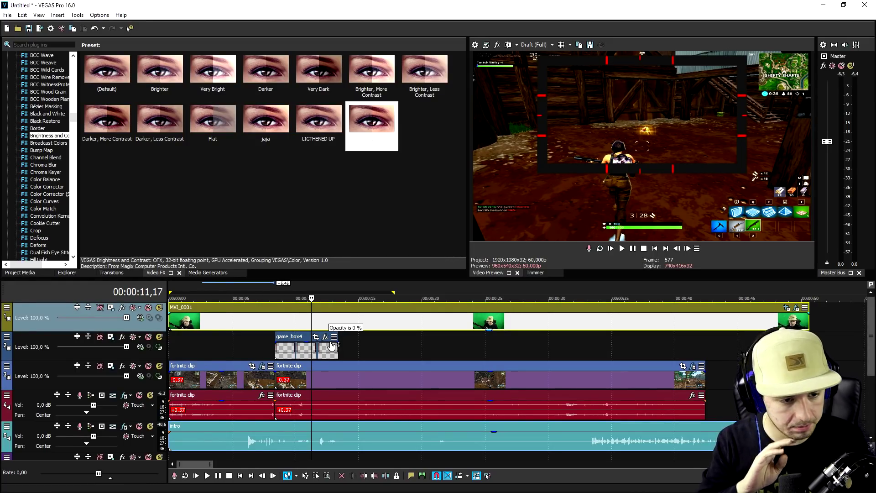
Restore the opacity of the MVI_0001 webcam clip and use Track Motion to place it small in the upper-right corner of the video frame
left_click_drag(331, 343, 331, 313)
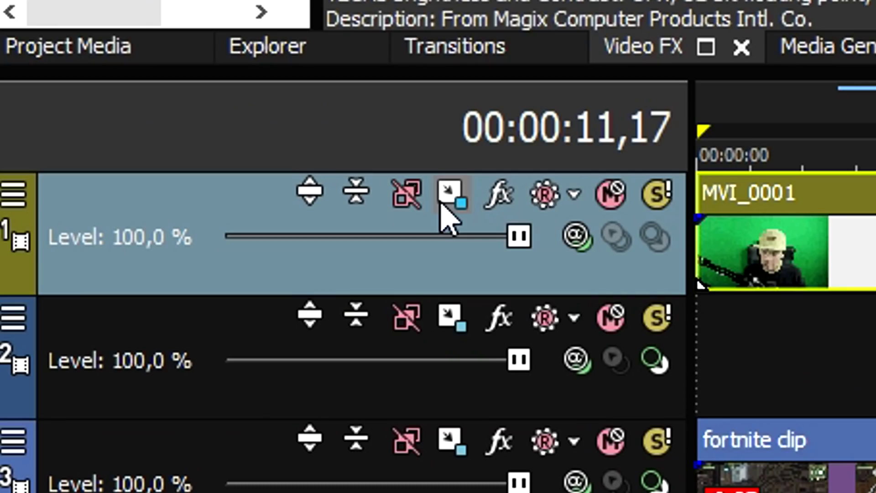
left_click(445, 194)
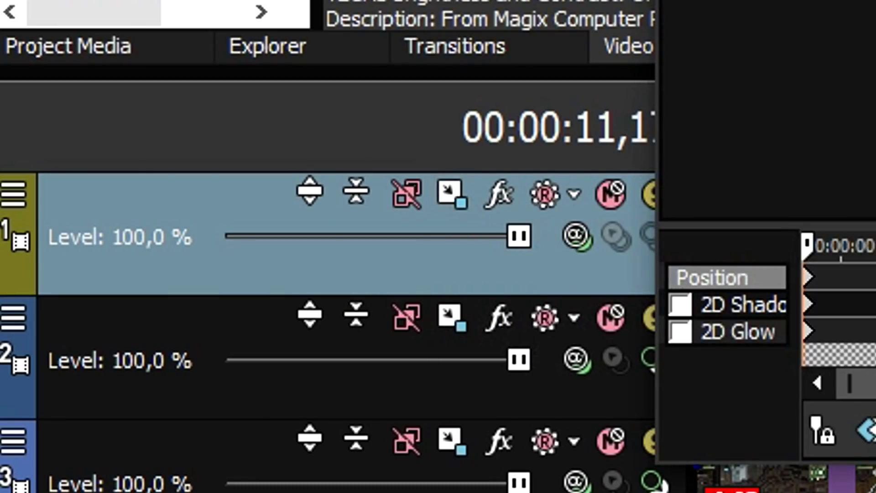
left_click_drag(585, 346, 657, 319)
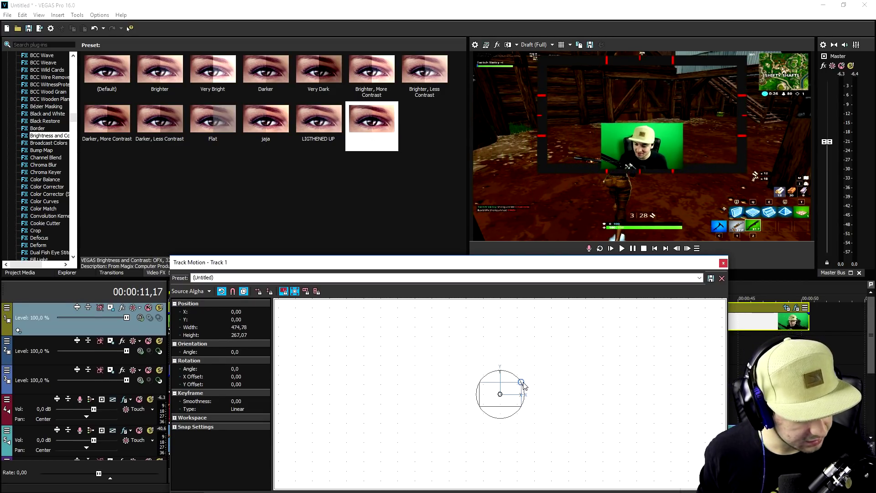
scroll(531, 382, "up", 5)
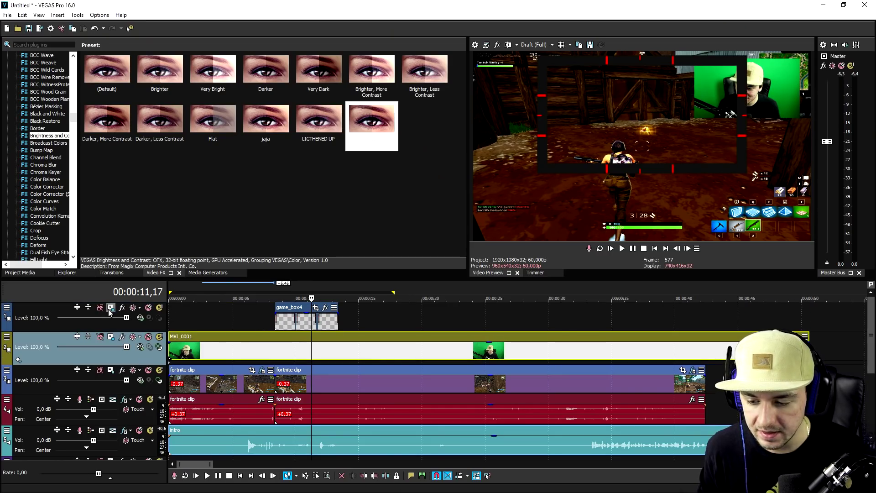
Use Track Motion on the game_box4 track to size the frame to about 1039 × 585 at about X 590, Y 224, around the webcam
left_click(110, 308)
left_click_drag(585, 348, 710, 316)
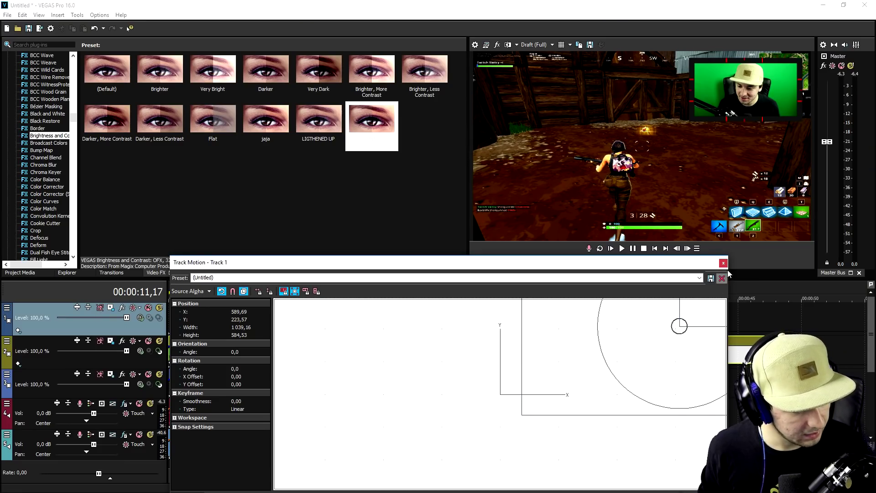
left_click(724, 261)
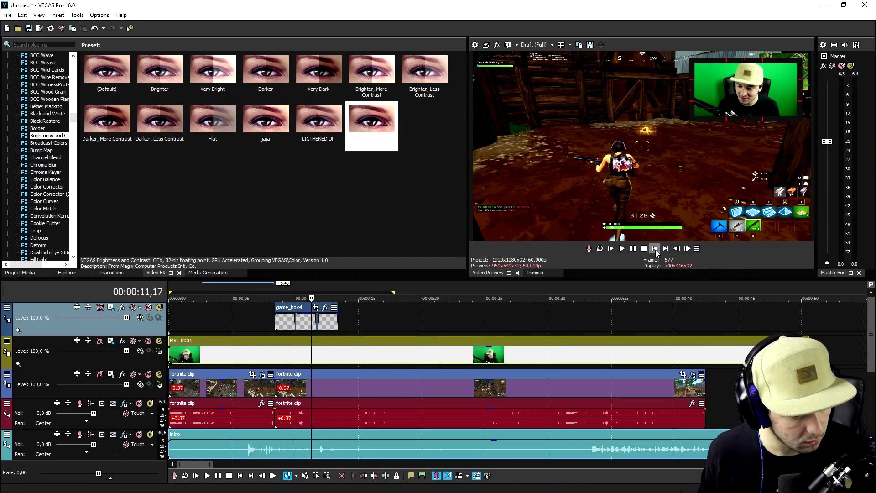
Stretch game_box4 from the timeline start to the end of MVI_0001, and extend the second fortnite clip to the same end point
left_click(643, 249)
left_click_drag(276, 321, 170, 321)
left_click_drag(338, 321, 809, 321)
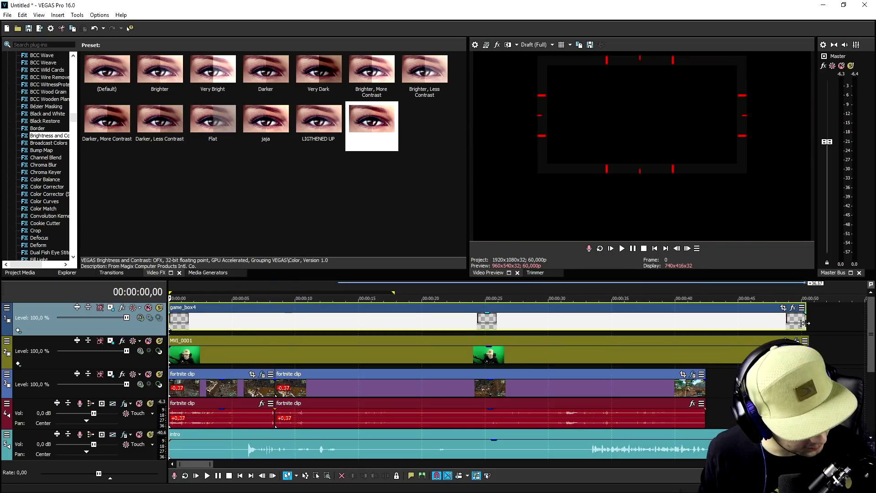
left_click_drag(702, 390, 740, 391)
left_click_drag(815, 388, 809, 388)
scroll(295, 414, "down", 1)
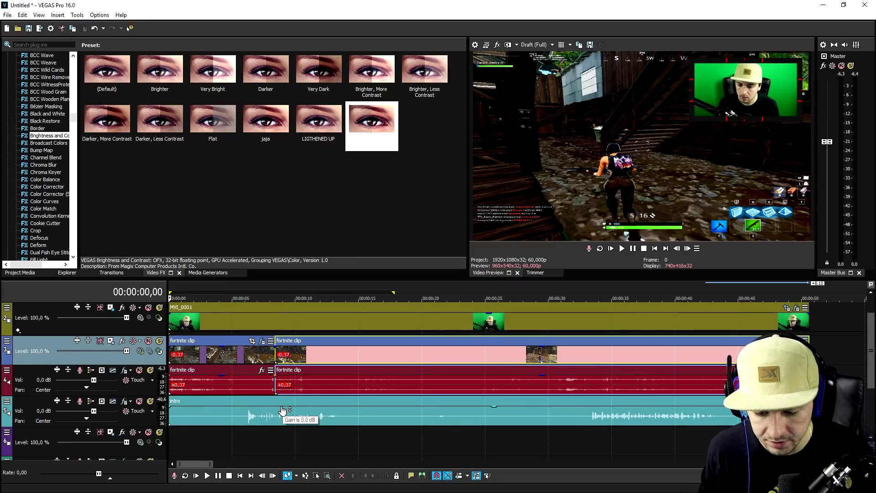
Select all fortnite video and audio clips together with MVI_0001 and game_box4, and return the playhead to the timeline start
left_click(256, 415)
left_click(242, 379)
left_click(308, 377, "ctrl")
left_click(309, 355, "ctrl")
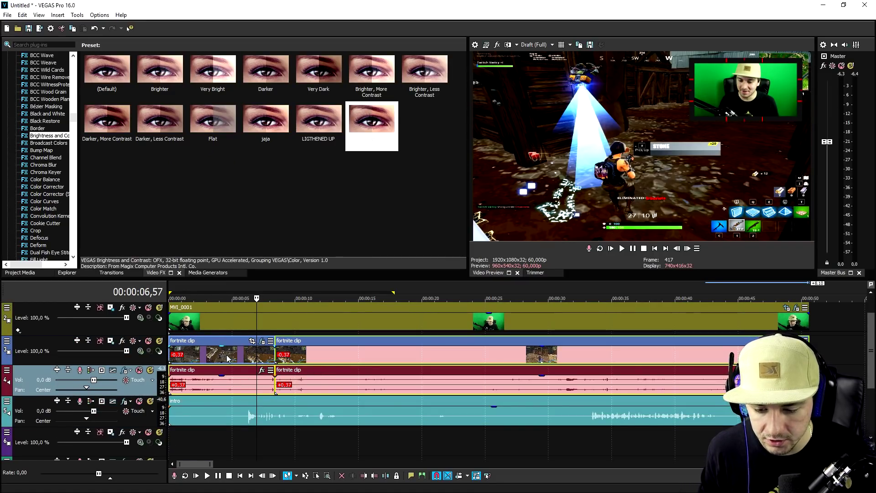
left_click(228, 355, "ctrl")
scroll(227, 354, "up", 1)
left_click(292, 350, "ctrl")
left_click(292, 322, "ctrl")
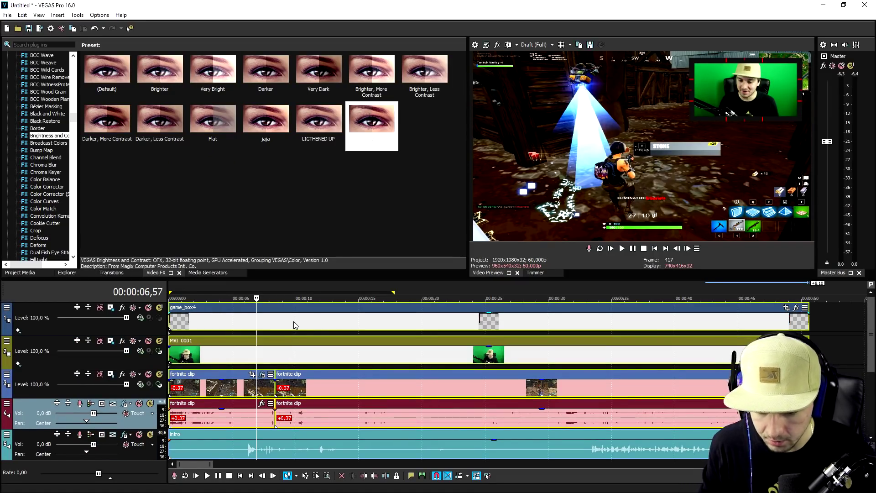
left_click(654, 248)
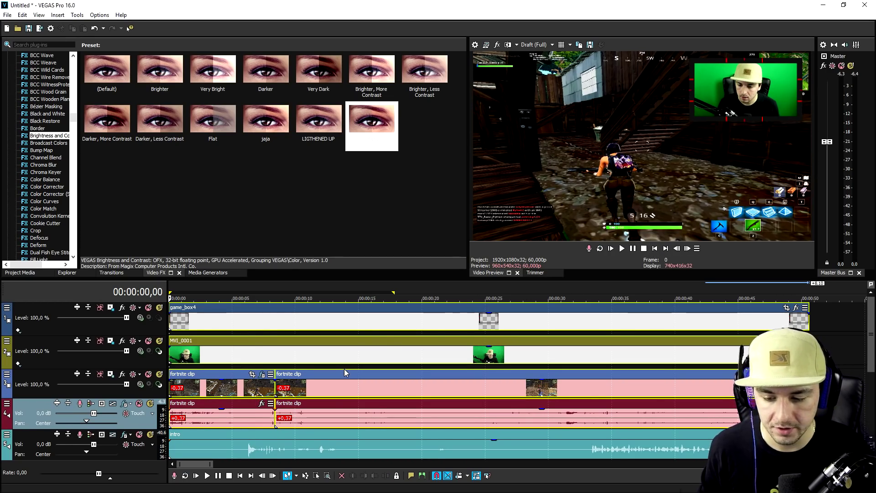
Split the first fortnite clip and the MVI_0001 clip above it at the shot, at about 00:00:06,26
scroll(314, 330, "down", 1)
scroll(314, 330, "up", 3)
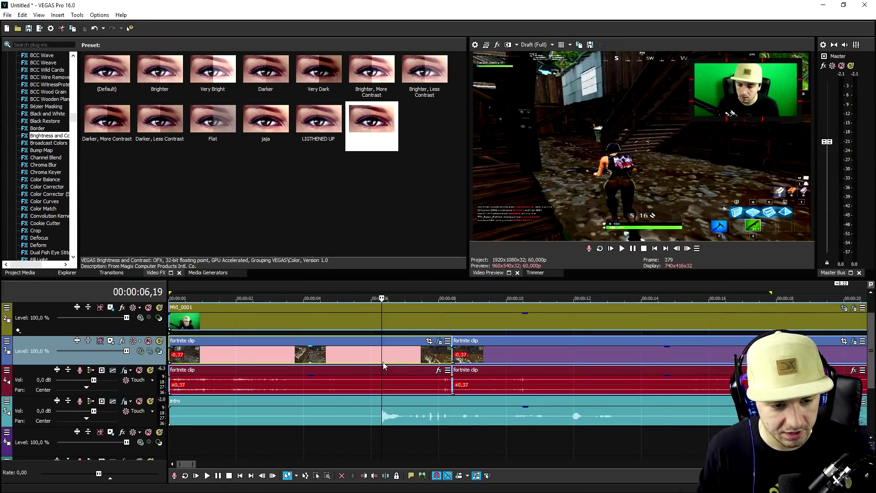
left_click(387, 358)
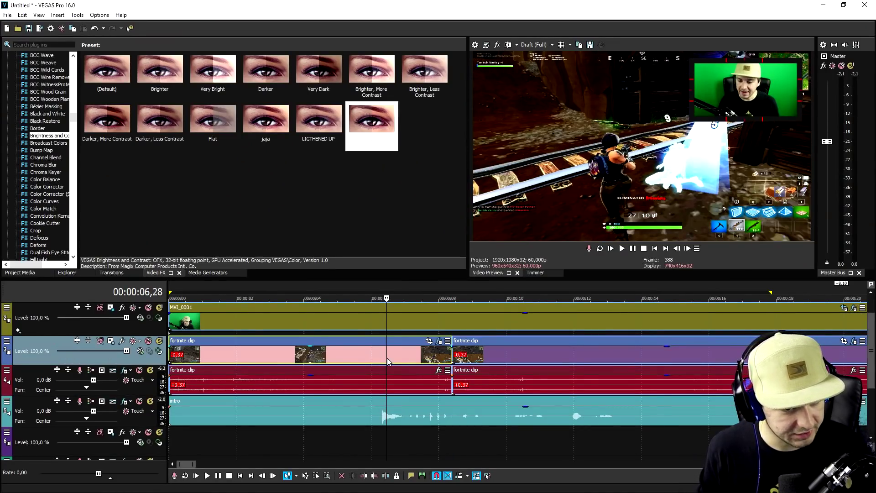
left_click(381, 359)
scroll(433, 364, "up", 5)
scroll(473, 362, "down", 5)
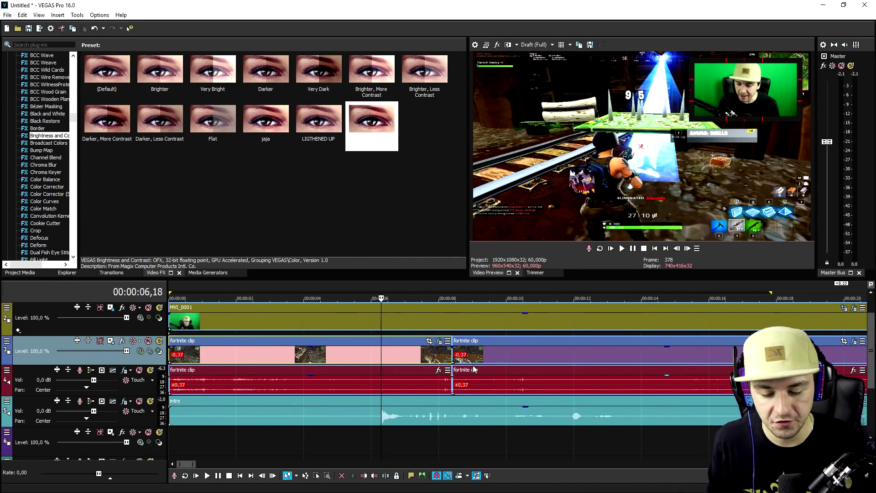
left_click(379, 353)
scroll(380, 352, "up", 5)
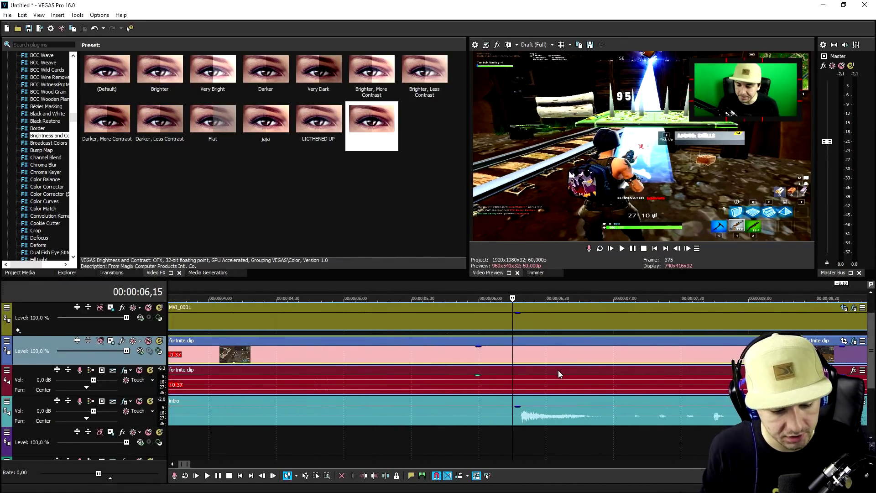
scroll(540, 365, "down", 1)
left_click(531, 358)
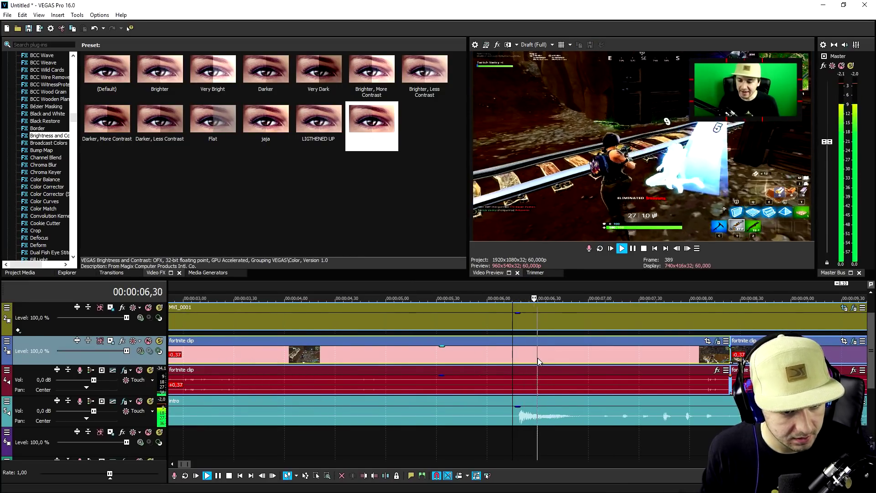
key("s")
scroll(532, 359, "down", 1)
Pan/crop the short middle fortnite segment to about 1693 × 952 and shift the crop off-centre with a keyframe at 00:00:00,02
left_click(538, 358)
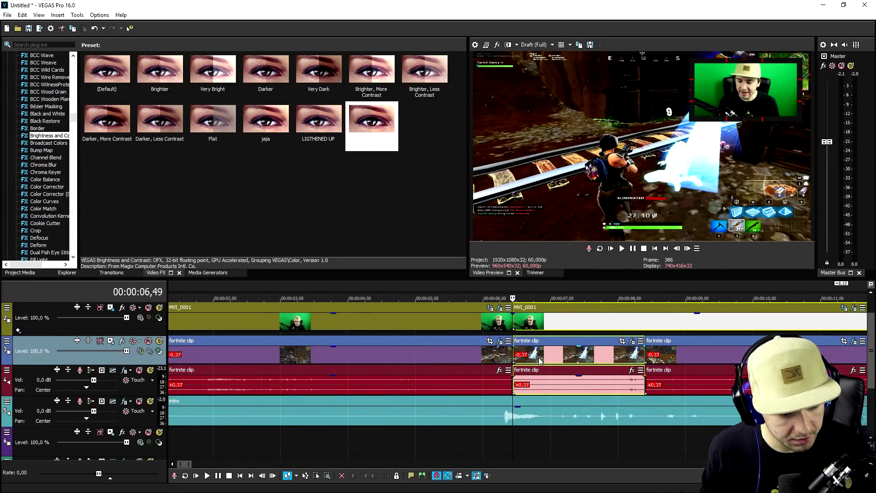
left_click(578, 356)
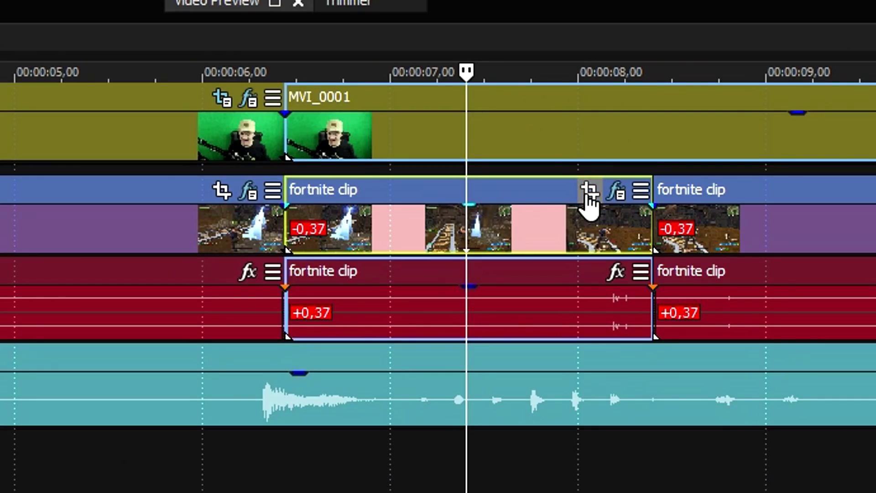
left_click(586, 192)
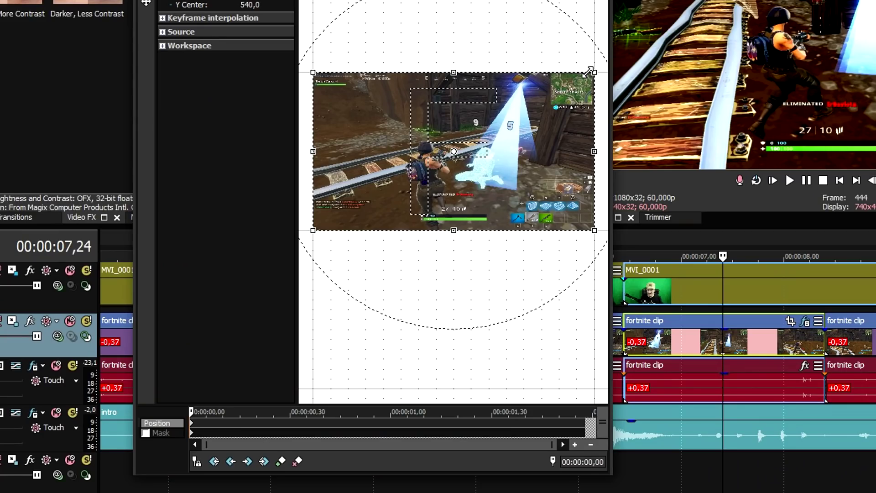
left_click_drag(589, 72, 577, 81)
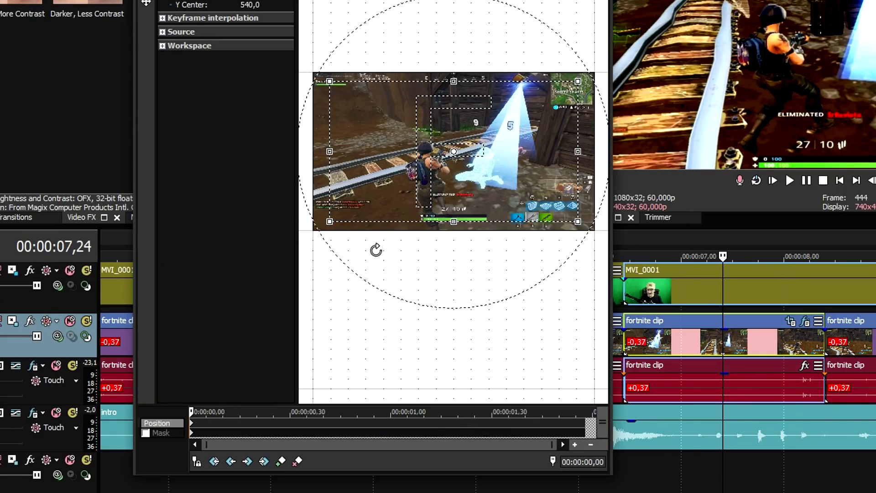
left_click(199, 422)
left_click_drag(490, 130, 483, 135)
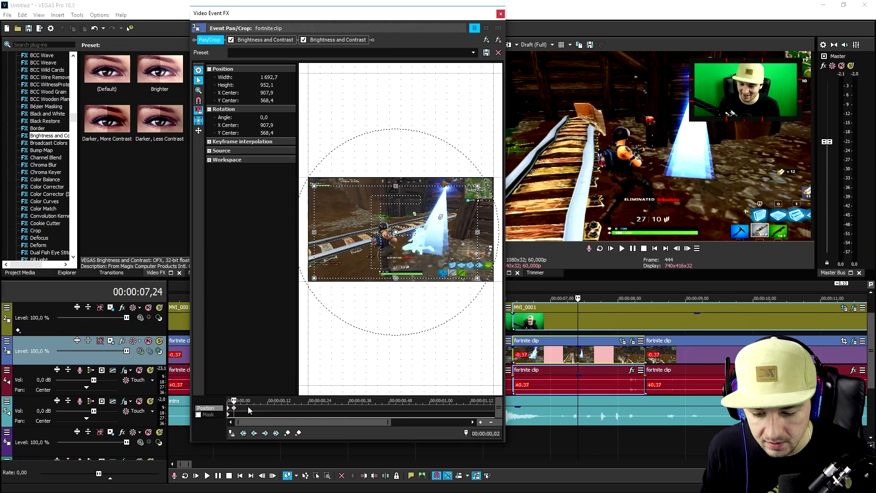
Add pan/crop keyframes every few frames up to about 00:00:00,24, shifting the crop in varying directions to start a camera shake
left_click(248, 407)
left_click_drag(408, 218, 413, 211)
left_click(260, 408)
left_click_drag(386, 236, 384, 252)
left_click(274, 409)
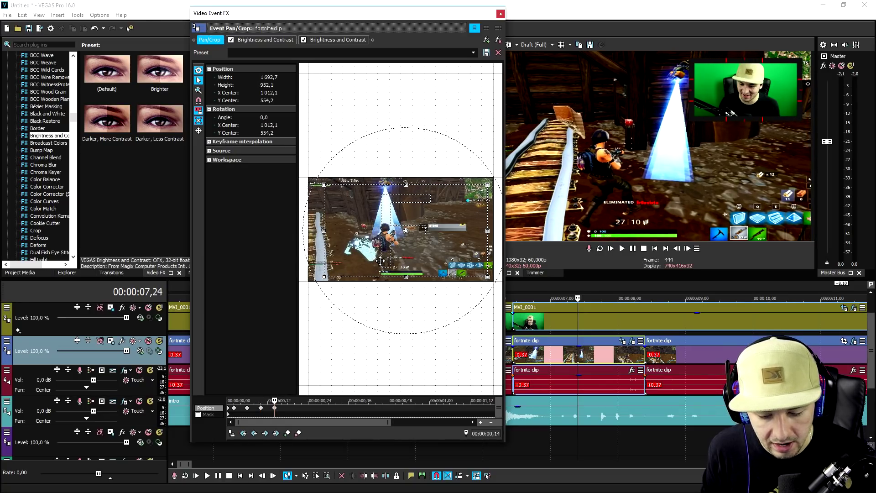
left_click(291, 407)
left_click_drag(396, 222, 399, 219)
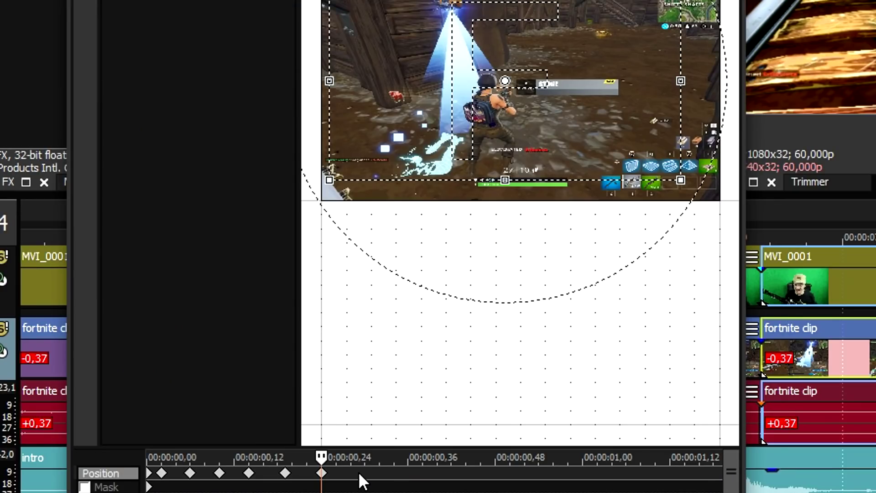
Extend the camera shake with offset crop keyframes every few frames from about 00:00:00,29 to 00:00:00,40
left_click(359, 478)
left_click_drag(520, 101, 527, 120)
left_click(387, 480)
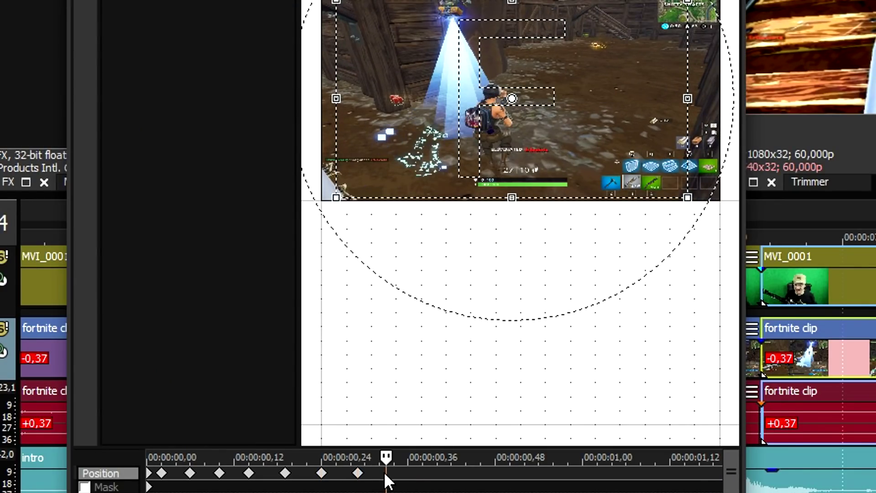
left_click_drag(497, 120, 507, 109)
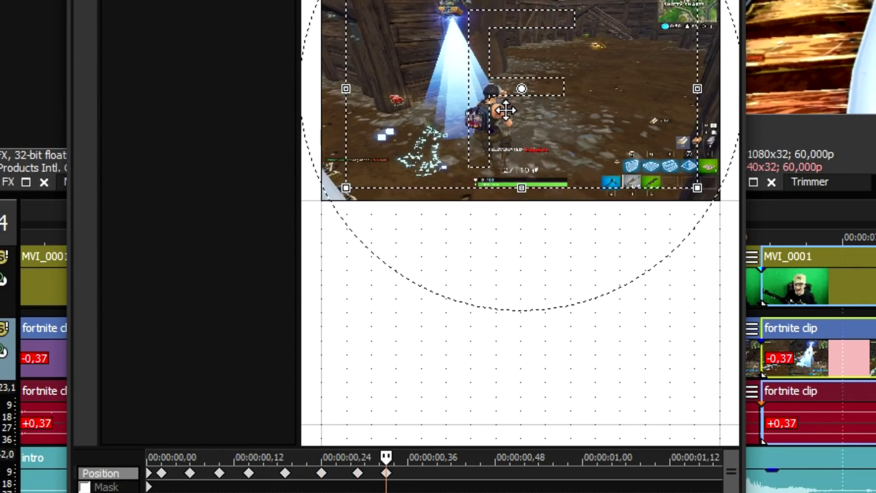
left_click(407, 479)
left_click_drag(536, 65, 522, 57)
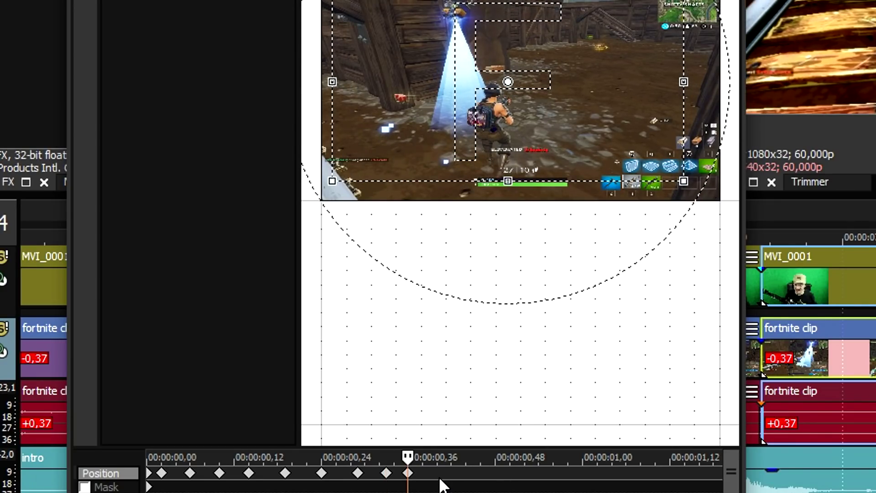
left_click(438, 480)
left_click_drag(552, 122, 571, 129)
Add further shake keyframes with shifted crop positions between about 00:00:00,44 and 00:00:00,58
left_click(481, 472)
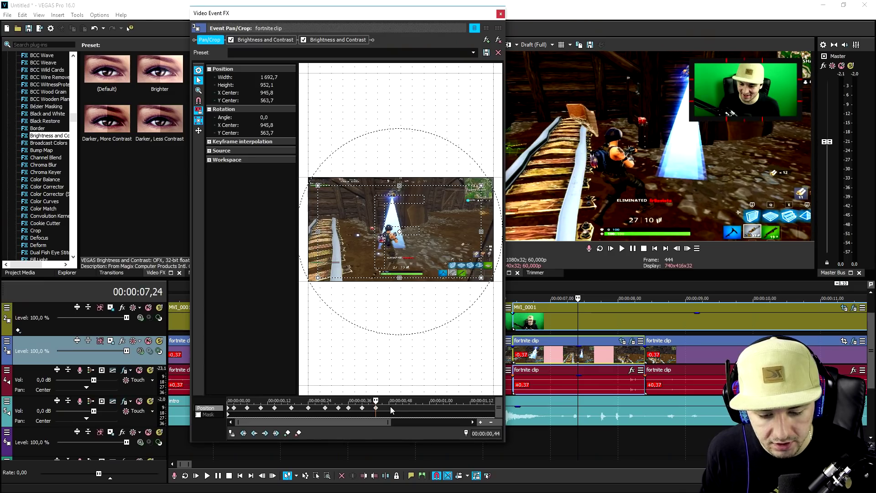
left_click(389, 407)
left_click_drag(404, 258, 428, 259)
left_click(404, 407)
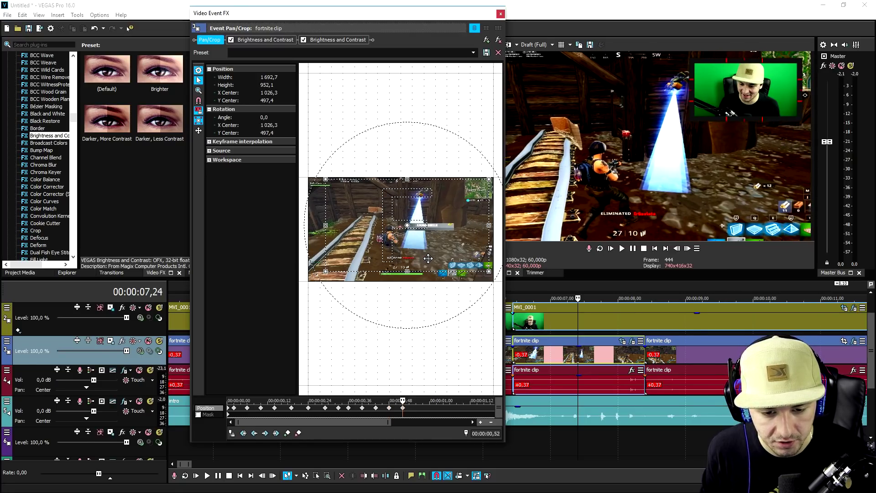
left_click(421, 406)
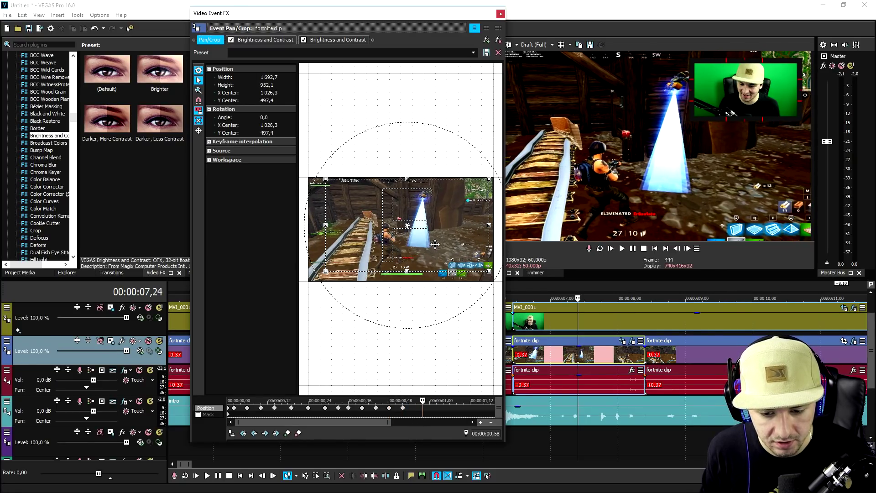
left_click_drag(434, 327, 424, 332)
Complete the shake with crop keyframes from about 00:00:01,02 to 00:00:01,16 and close the pan/crop settings
left_click(437, 407)
left_click_drag(455, 385, 451, 380)
left_click(453, 408)
left_click_drag(436, 229, 441, 228)
left_click(470, 408)
left_click(483, 408)
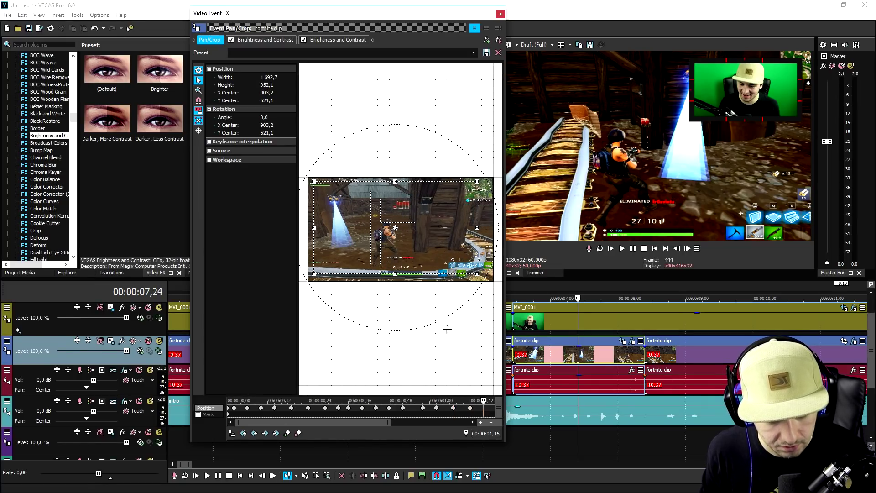
left_click(500, 13)
Apply the Color Corrector effect with the Red Midtones preset to the middle fortnite segment and close its effect settings
left_click(511, 287)
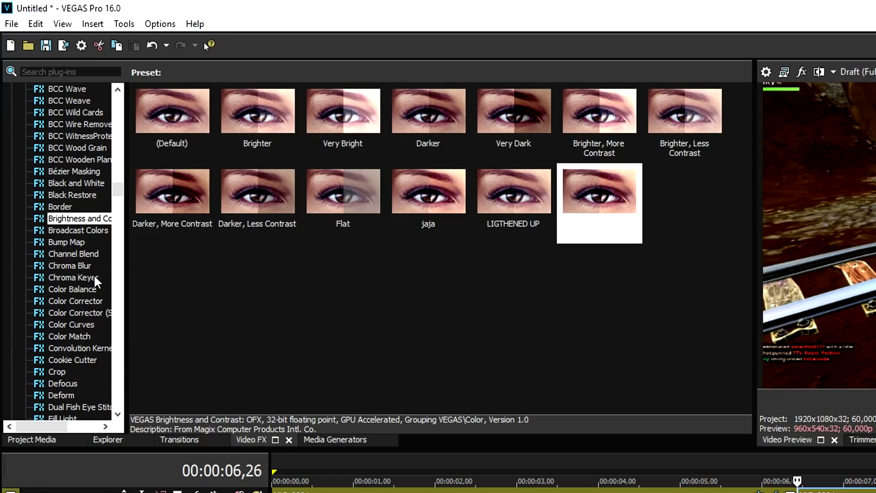
left_click(94, 300)
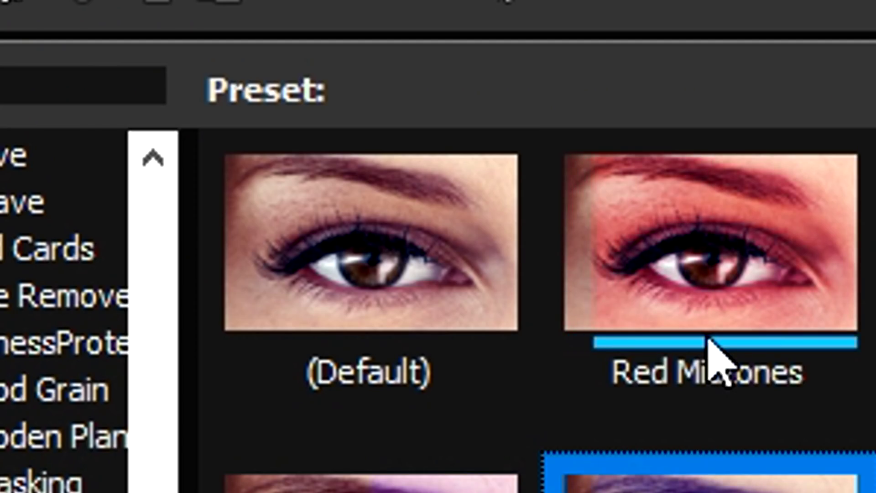
left_click_drag(690, 288, 302, 126)
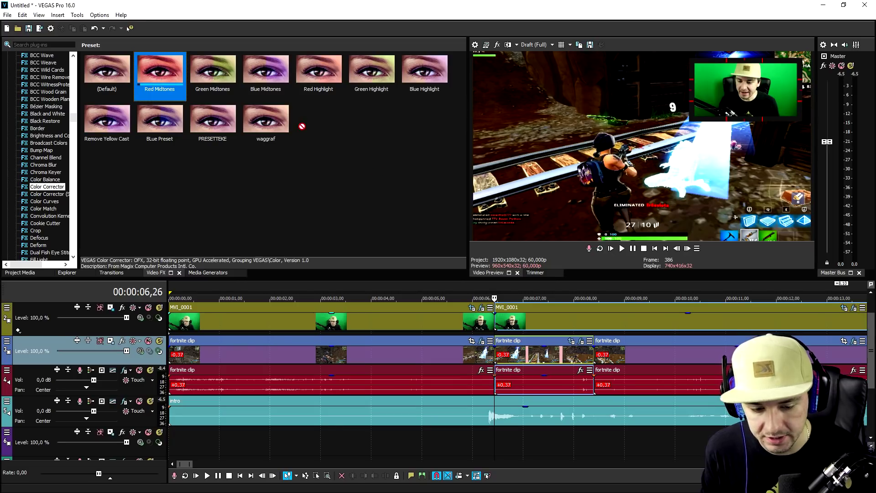
left_click_drag(537, 362, 539, 363)
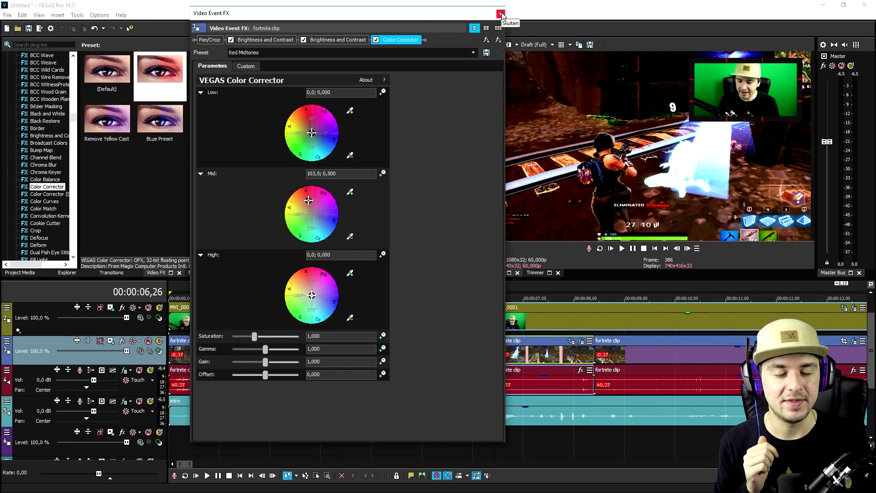
left_click(501, 14)
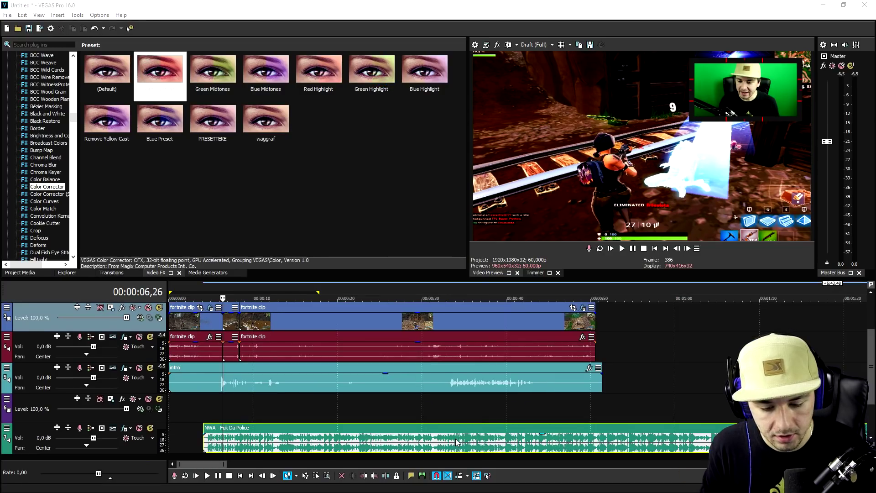
Listen through the NWA song for the wanted passage and cut off everything before about 00:00:35
scroll(438, 429, "down", 1)
left_click(383, 409)
left_click(500, 409)
key("space")
scroll(501, 413, "up", 5)
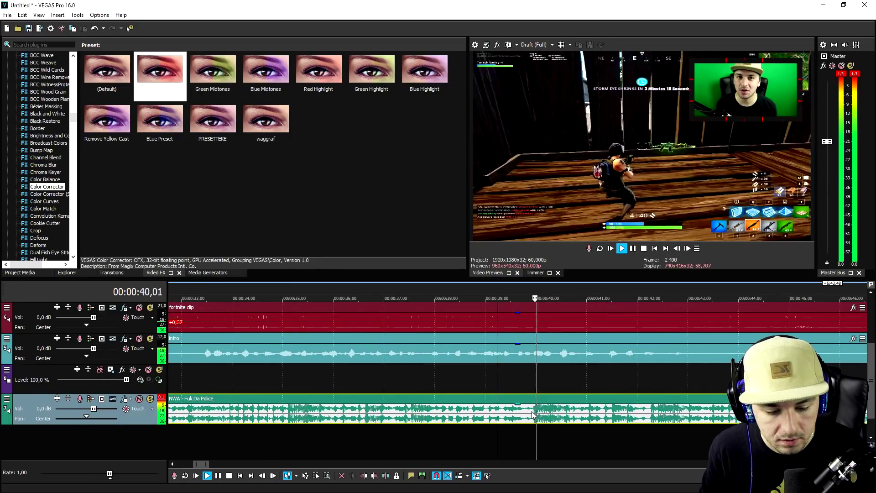
scroll(653, 292, "down", 5)
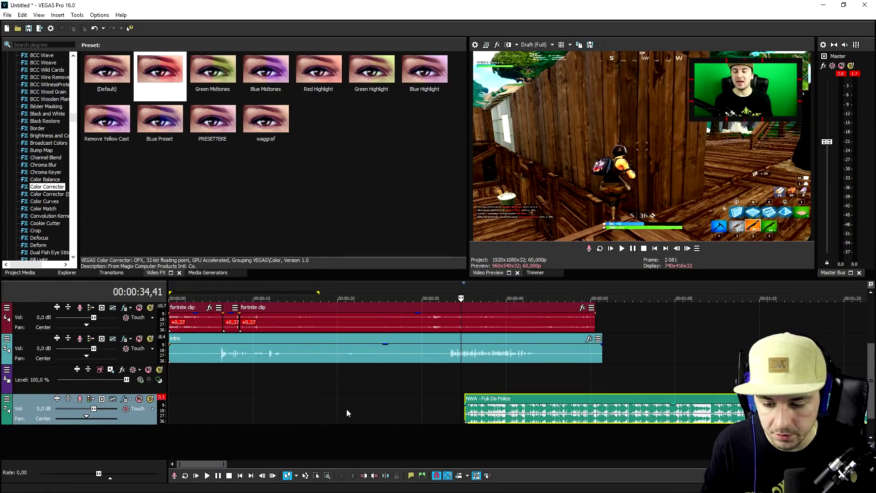
Move the trimmed song to start at the shot at 00:00:06,26 and shorten it to end just after the middle fortnite segment
left_click_drag(522, 410, 282, 408)
left_click(217, 295)
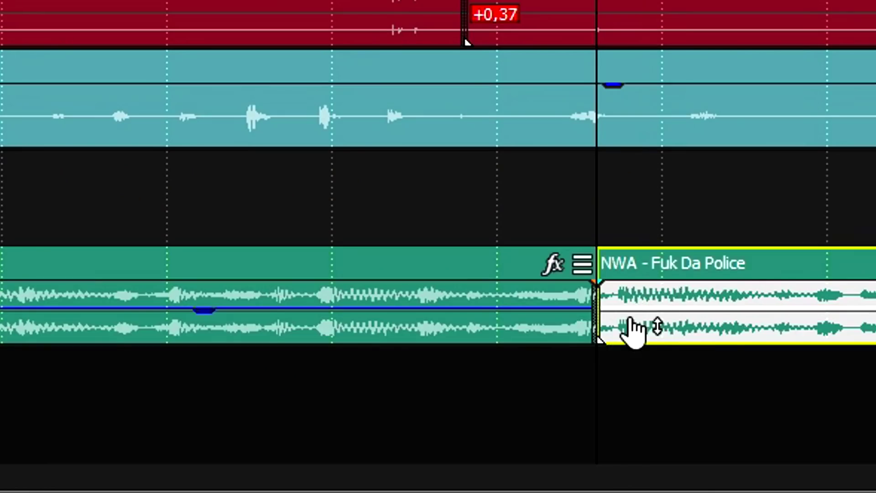
left_click_drag(630, 329, 689, 336)
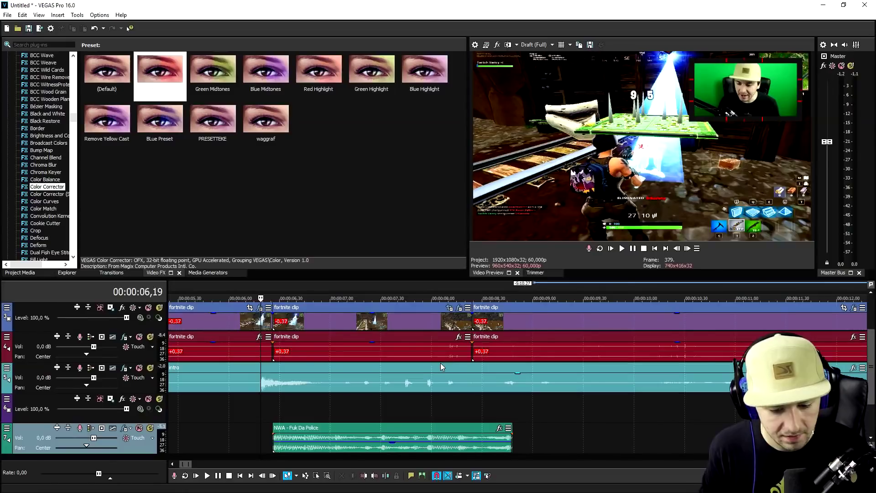
Add the OOOOOOOOHHH!!!!!! clip to the timeline and cut off its part before 00:00:17,37
scroll(440, 363, "down", 1)
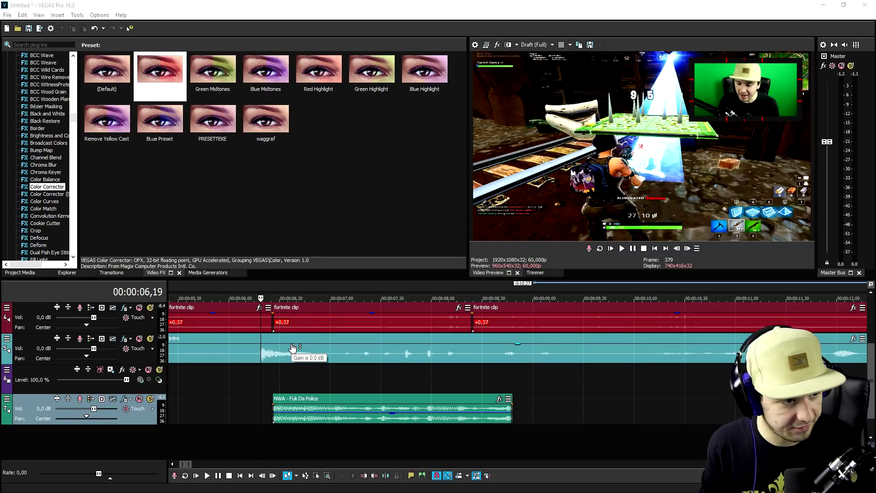
left_click_drag(774, 227, 585, 387)
left_click(627, 384)
scroll(626, 384, "down", 5)
left_click(469, 389)
scroll(536, 390, "up", 5)
key("s")
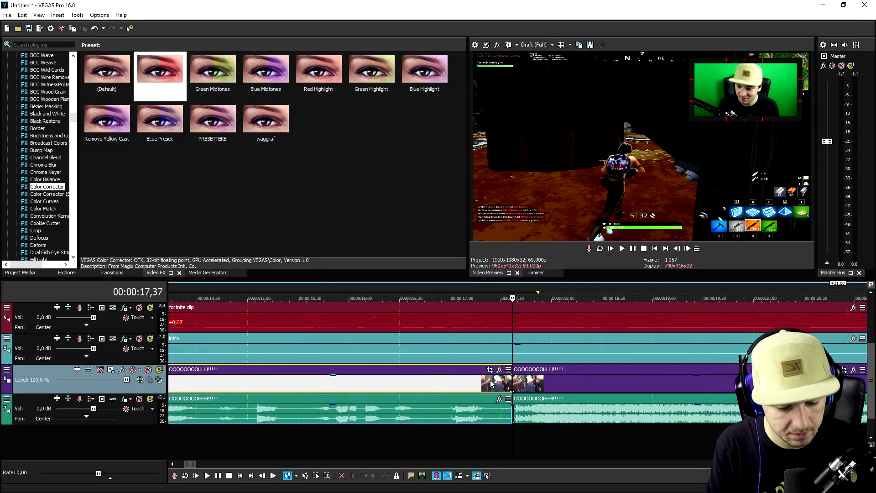
scroll(491, 384, "down", 1)
key("Delete")
Delete the OOOOOOOOHHH!!!!!! clip's video part and place its audio on a new track below the song, starting at the shot
left_click(528, 387)
left_click_drag(557, 387, 573, 391)
scroll(562, 394, "down", 1)
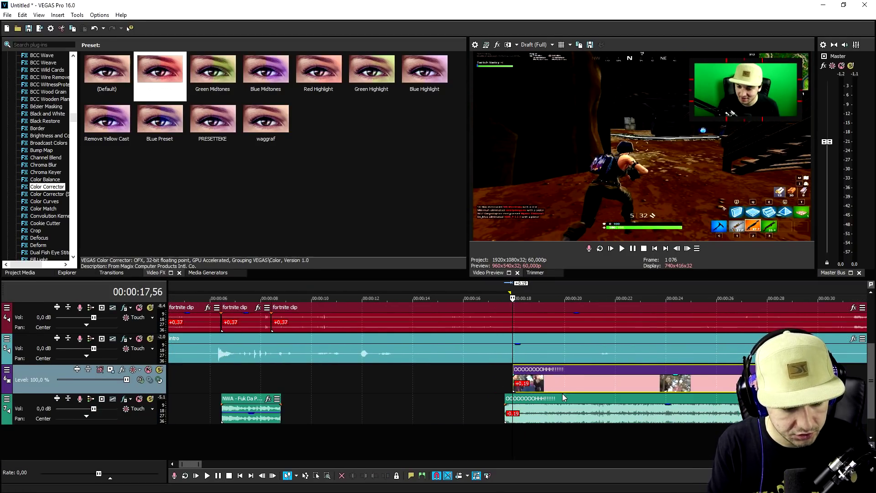
key("Delete")
scroll(539, 411, "down", 2)
scroll(468, 400, "down", 1)
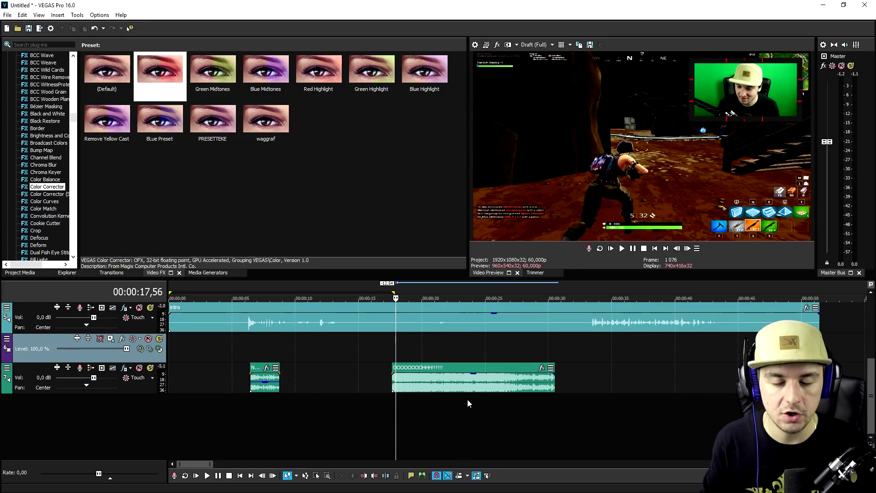
left_click_drag(434, 382, 300, 417)
left_click_drag(295, 421, 291, 420)
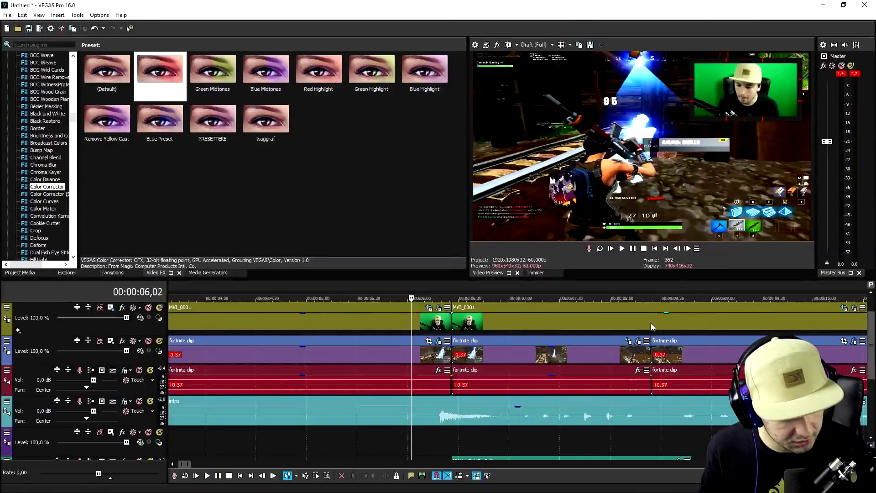
Split the MVI_0001 webcam clip and the game_box4 frame at 00:00:08,24, where the middle fortnite segment ends
left_click(650, 323)
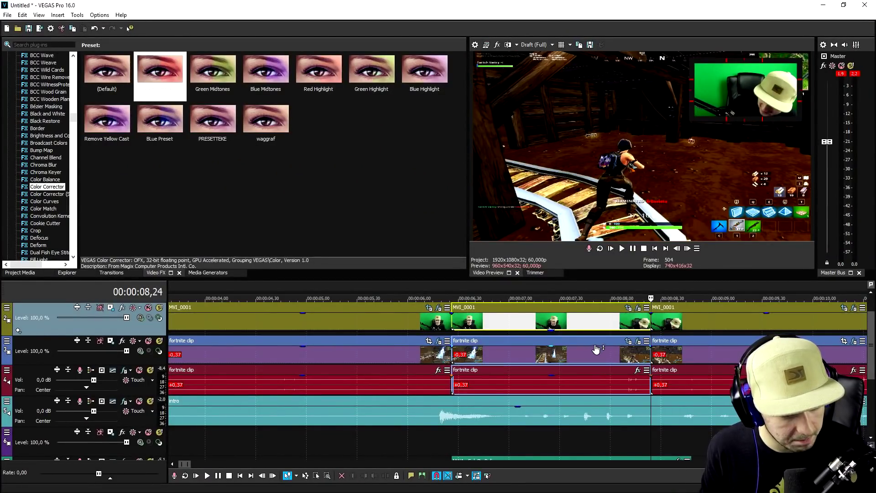
scroll(638, 330, "up", 1)
left_click(614, 318)
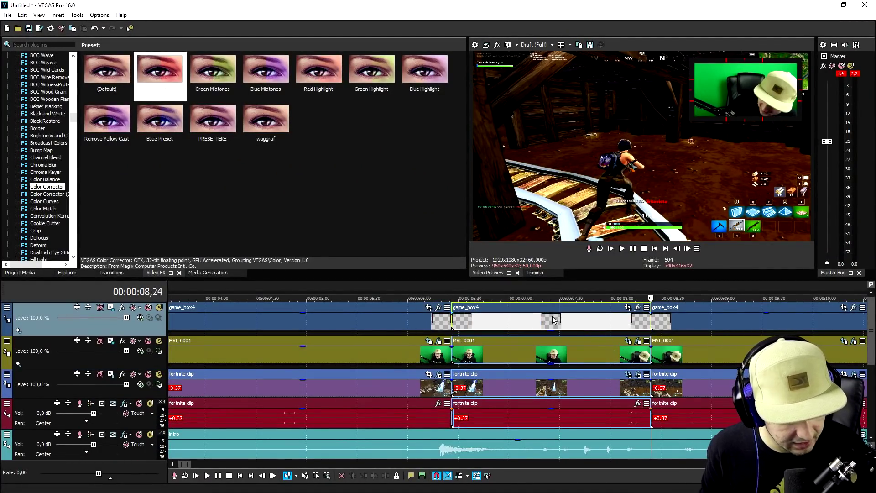
Play back the shot with its added sounds and return the playhead to 00:00:06,26, where the song starts
left_click(404, 294)
scroll(404, 356, "down", 2)
key("space")
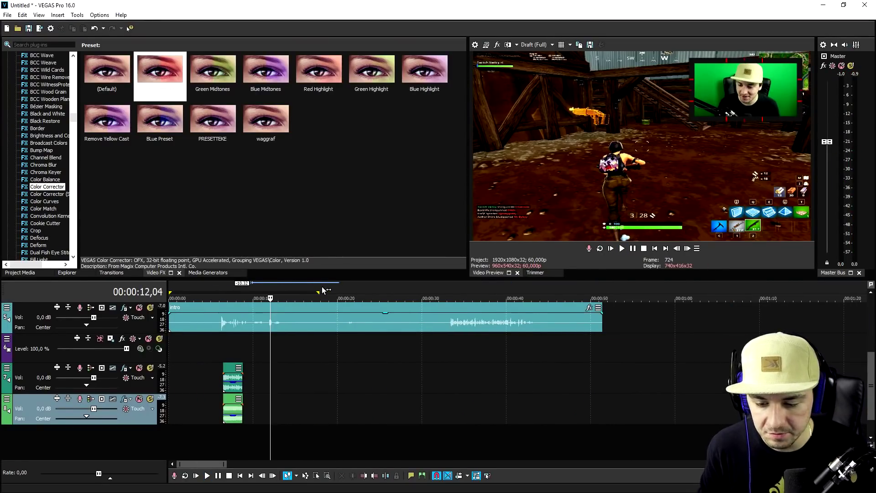
left_click(226, 290)
scroll(233, 289, "up", 5)
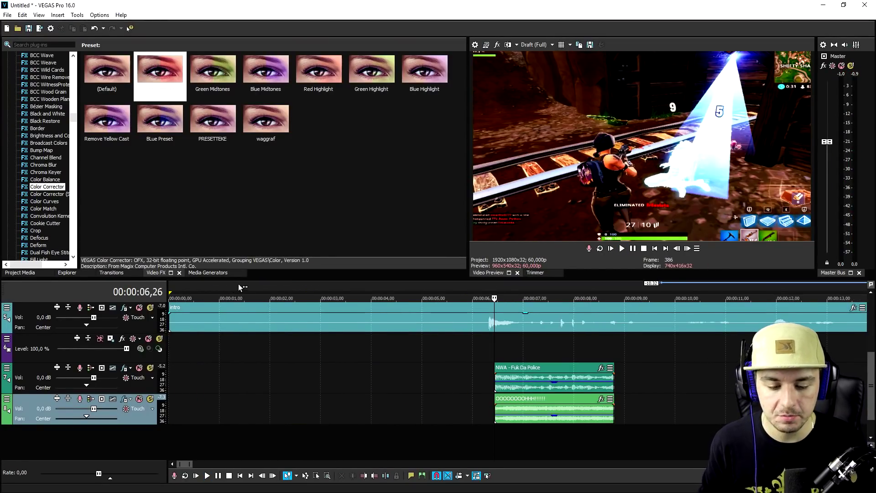
scroll(246, 288, "up", 2)
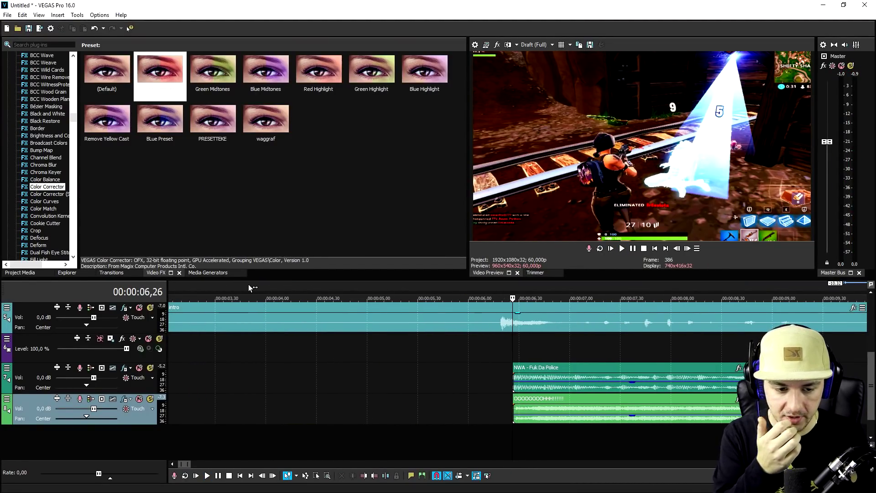